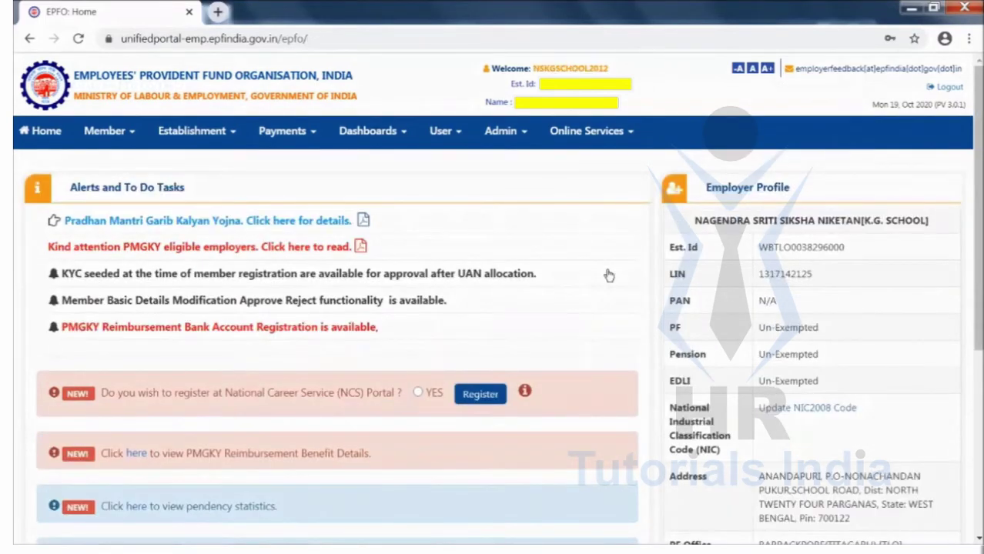
Go to the Digital Signature Registration page under Establishment > DSC / E-SIGN
scroll(608, 275, "down", 1)
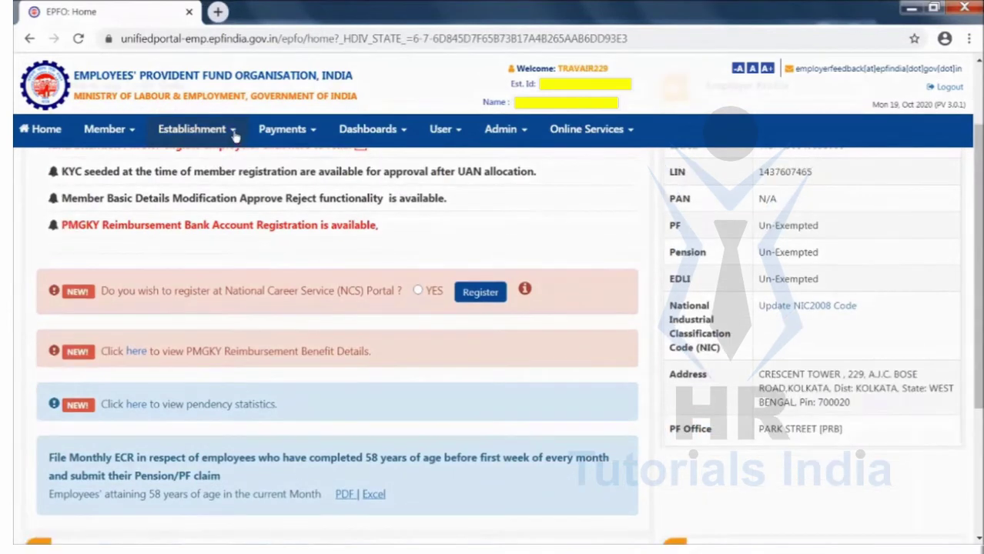
left_click(233, 133)
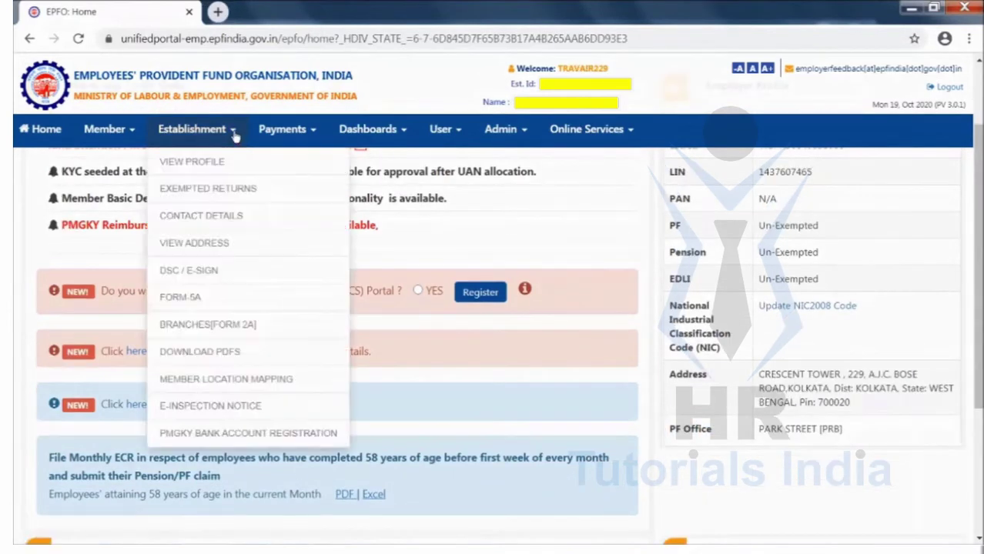
left_click(194, 274)
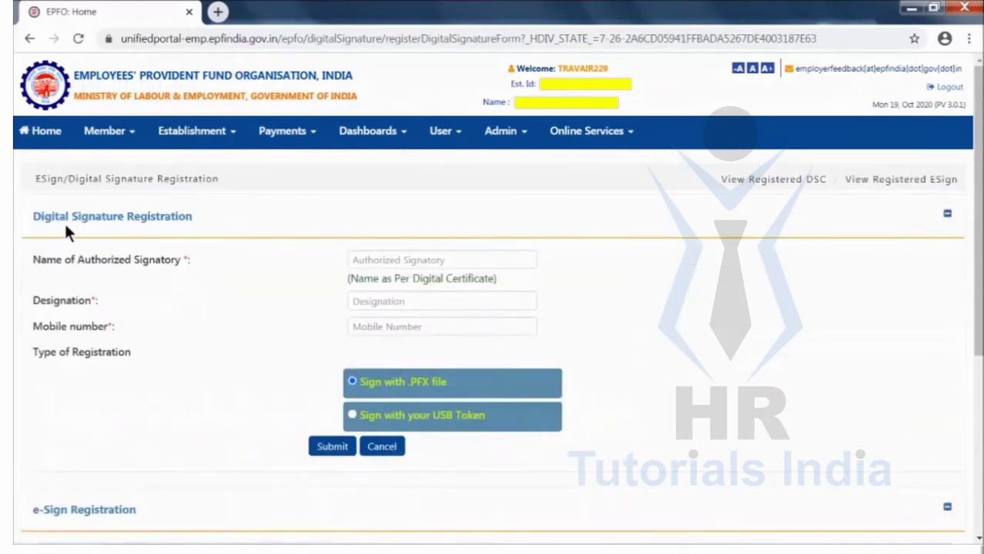
left_click_drag(33, 218, 195, 218)
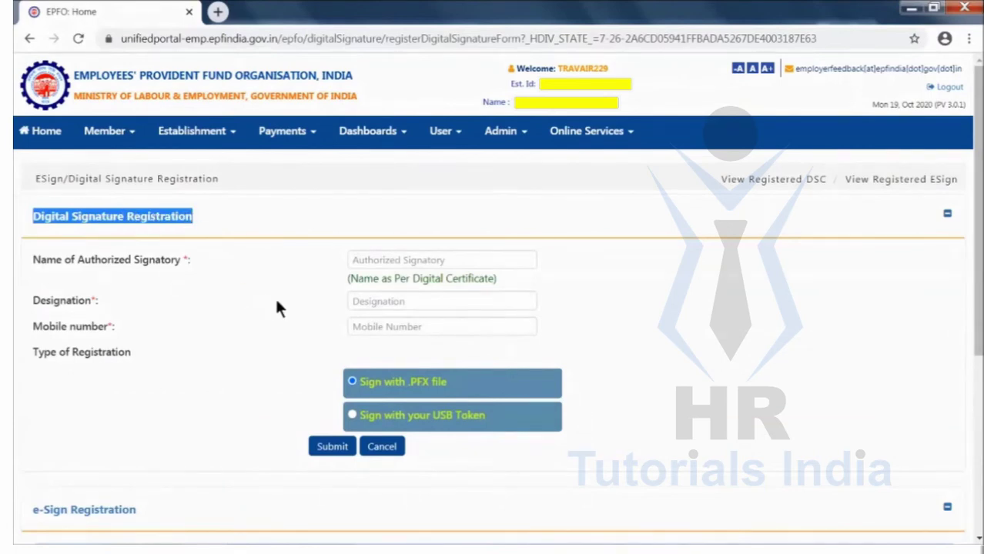
Enter the authorized signatory's name and designation in the registration form
left_click(434, 261)
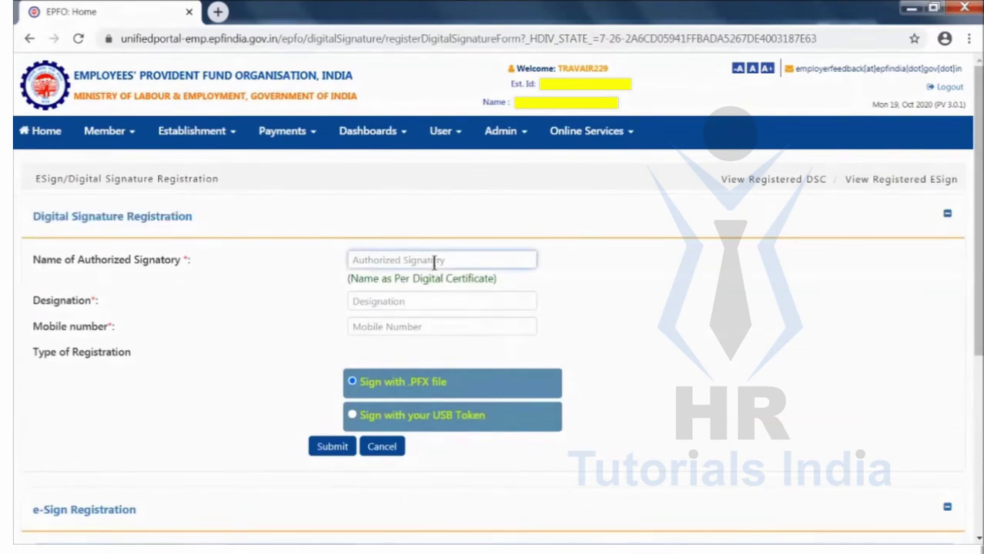
key("Tab")
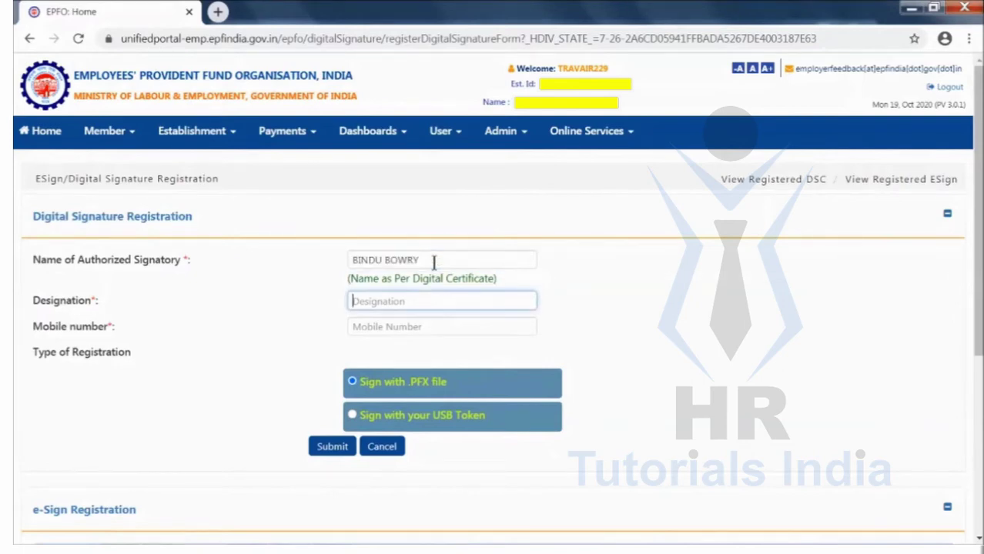
type("DIRECTOR")
key("Tab")
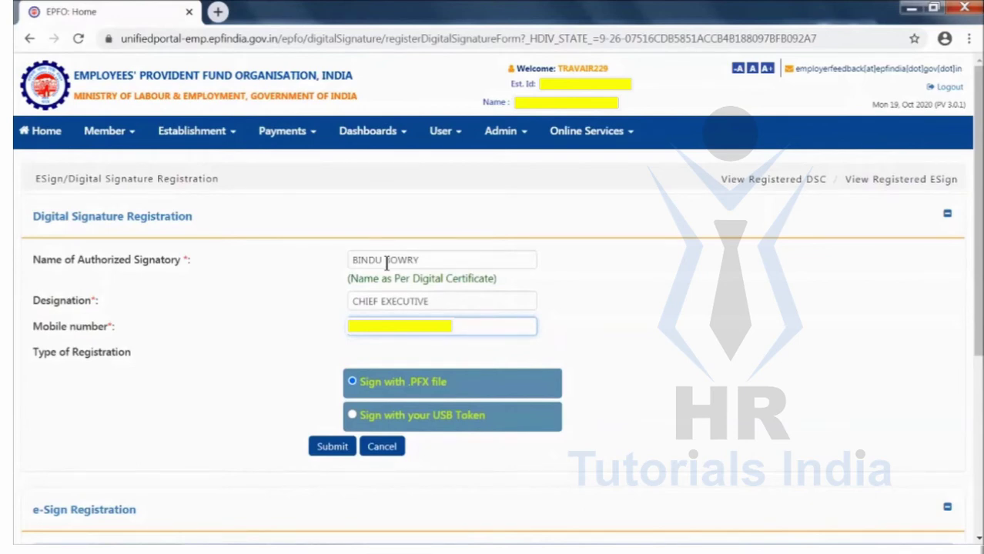
Submit USB-token registration, allow the Java applet, and select the e-Mudhra Class 2 certificate
left_click(353, 415)
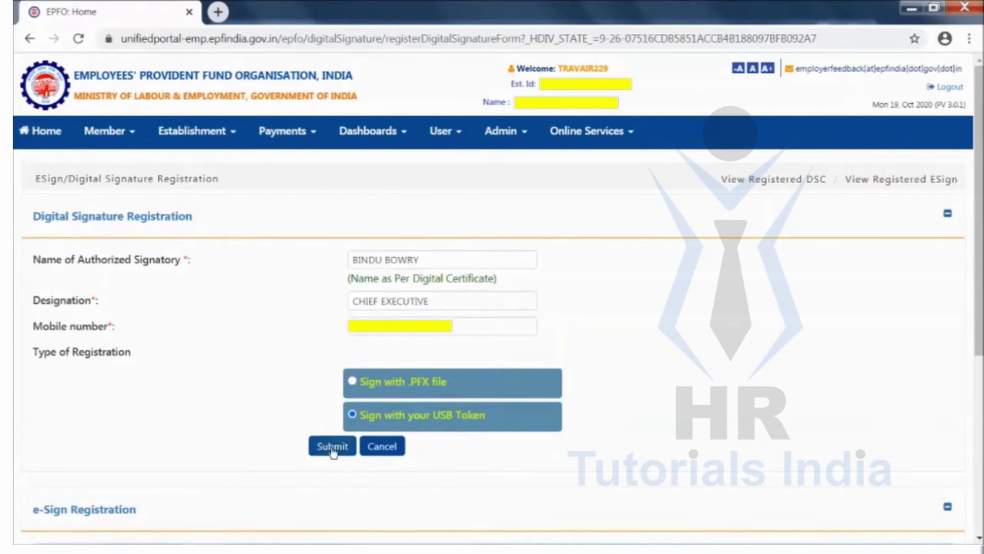
left_click(332, 447)
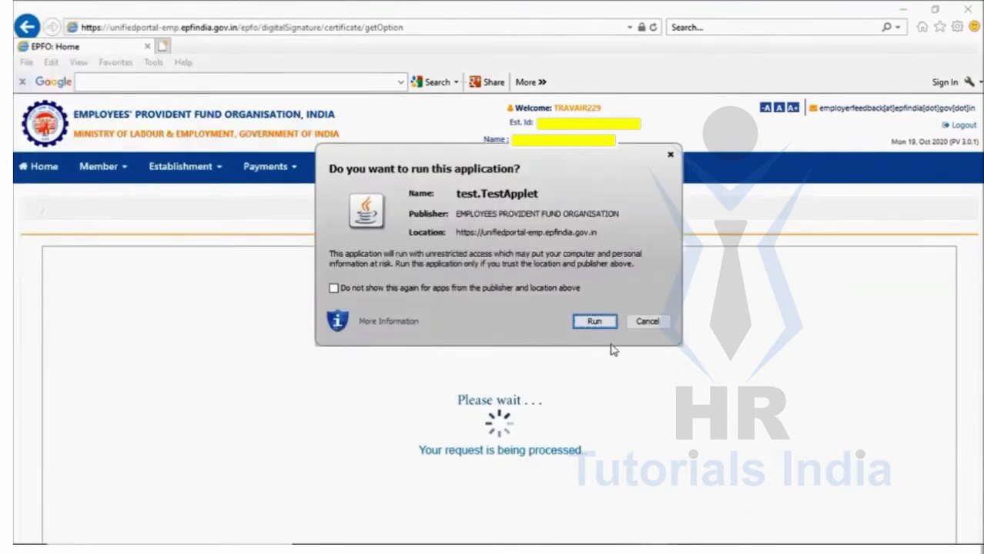
left_click(594, 322)
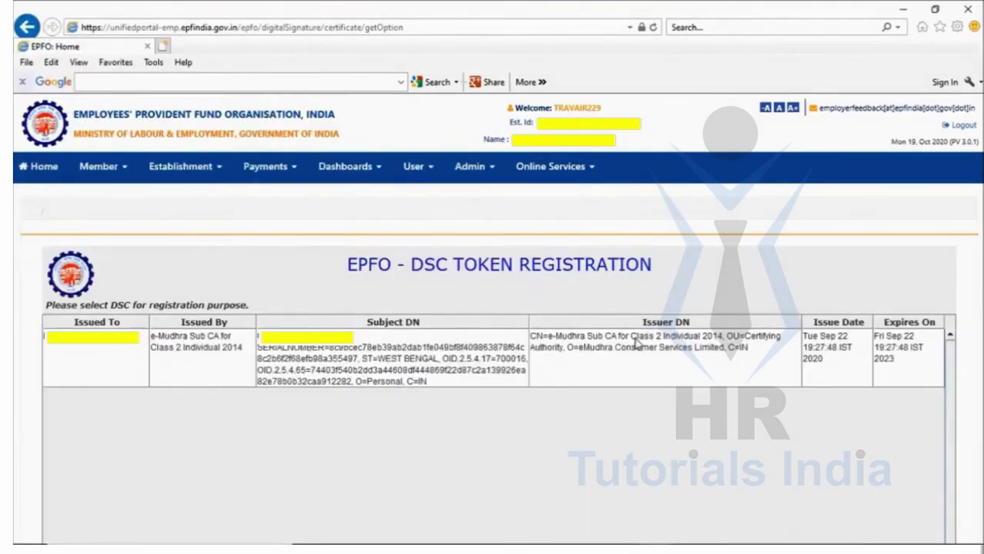
left_click(550, 356)
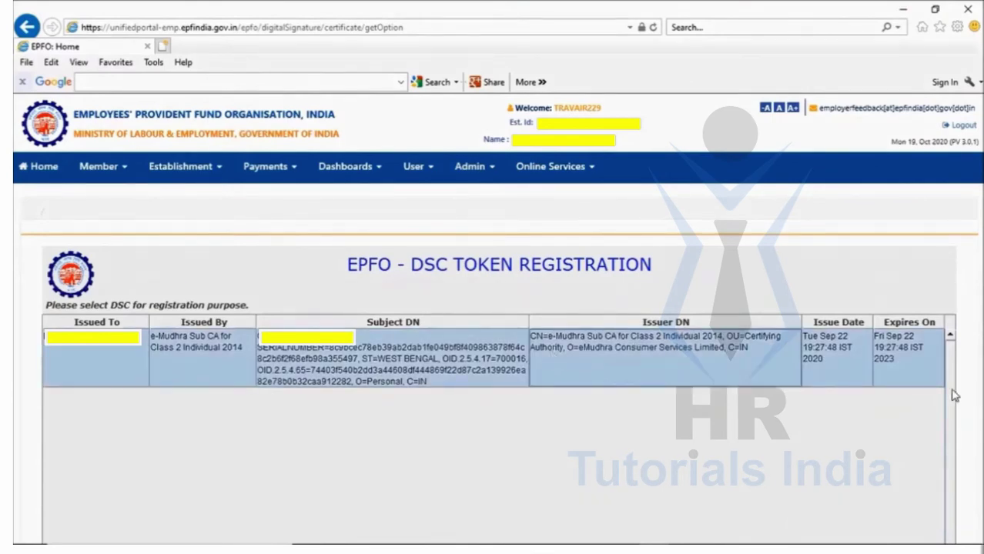
scroll(952, 395, "down", 2)
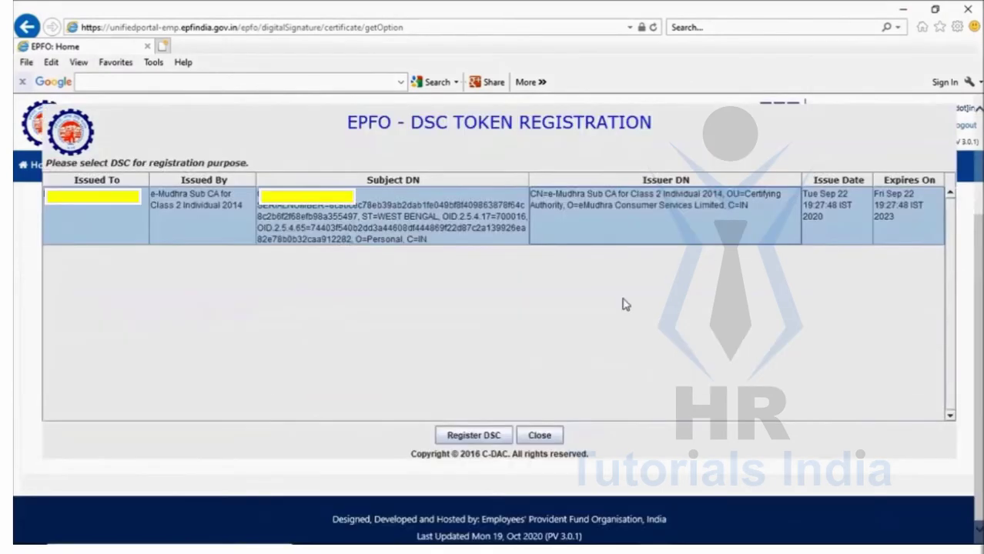
Register the selected certificate using the token's User PIN, acknowledge both success messages, and close the window
left_click(473, 438)
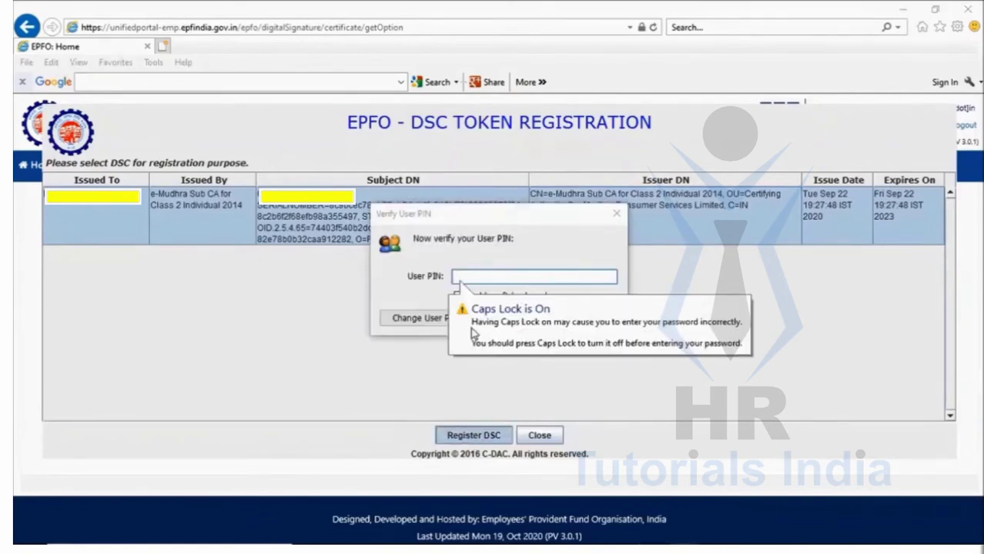
key("Caps_Lock")
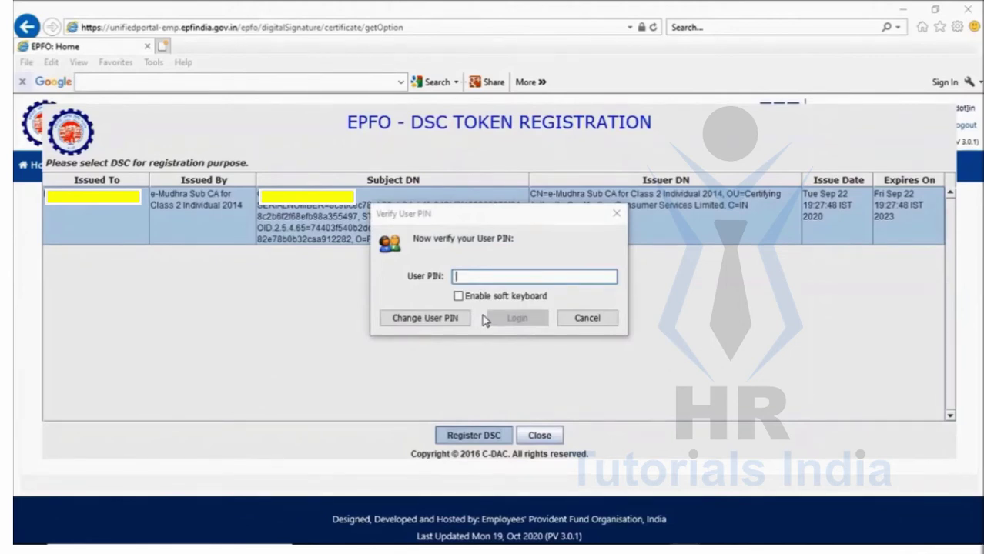
type("1234567890")
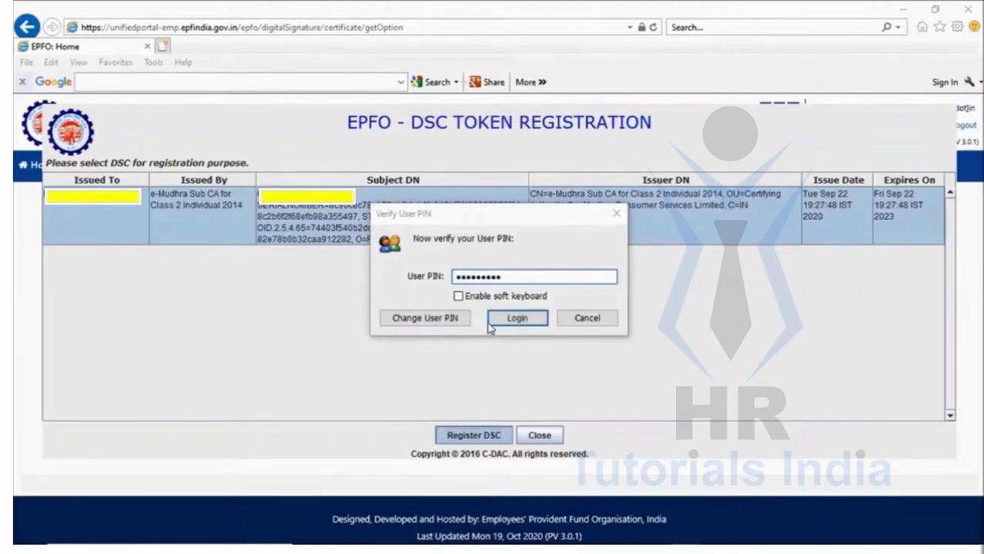
left_click(521, 317)
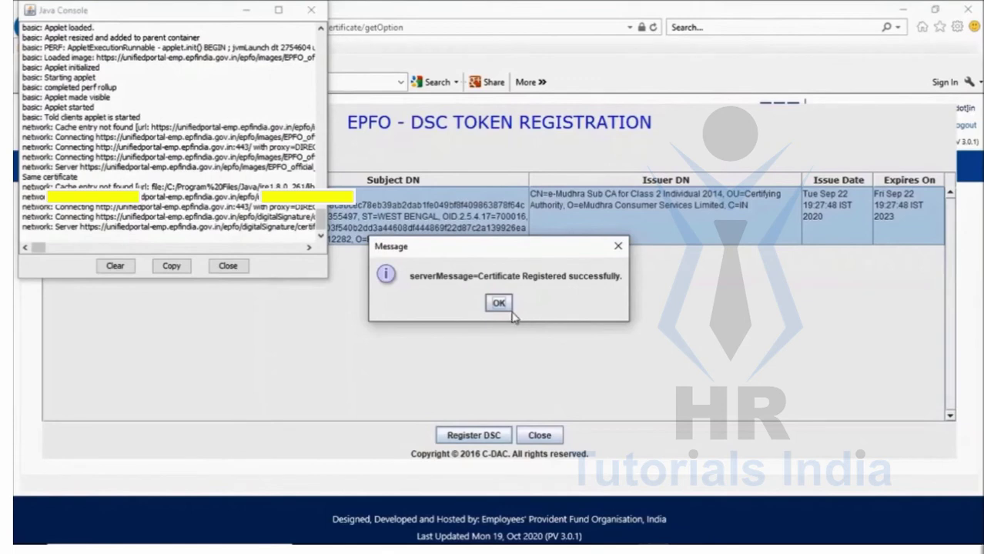
left_click(500, 303)
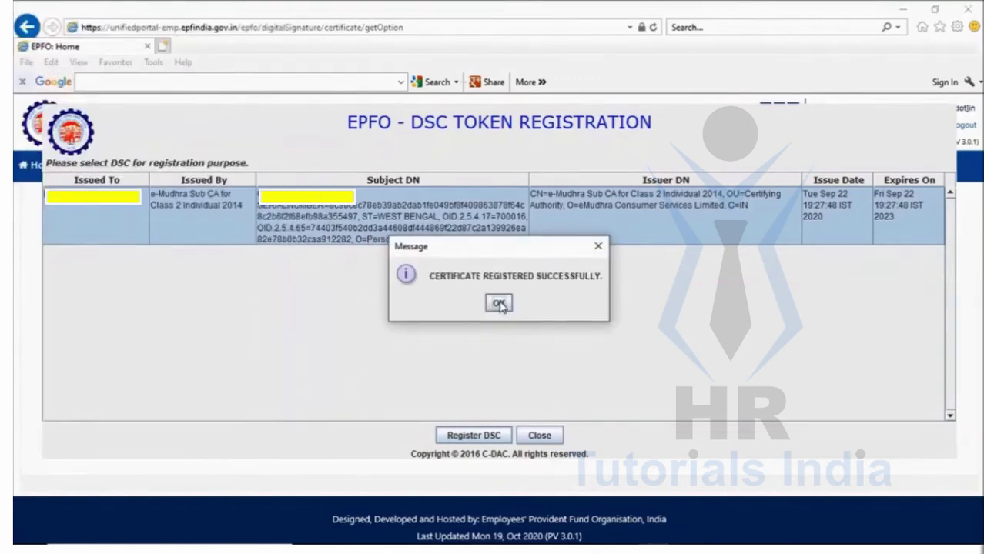
left_click(499, 303)
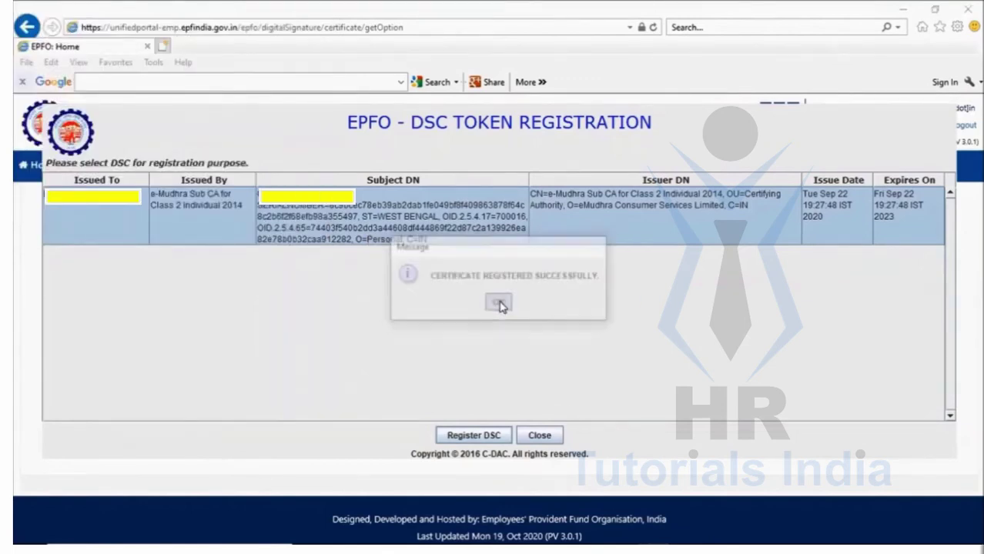
left_click(540, 437)
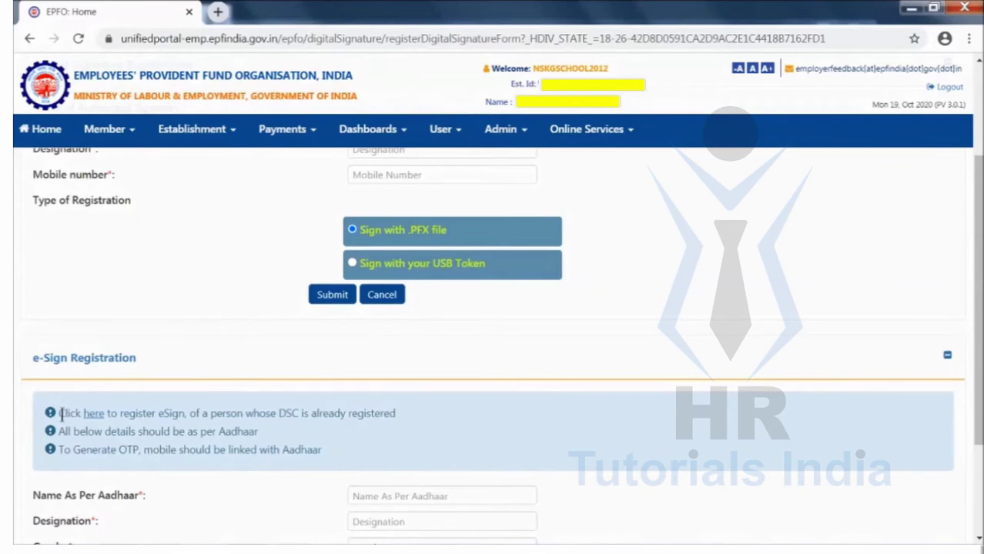
Bring up the Authorized Signatory List and locate the pending row 7 request letter
left_click_drag(60, 413, 384, 413)
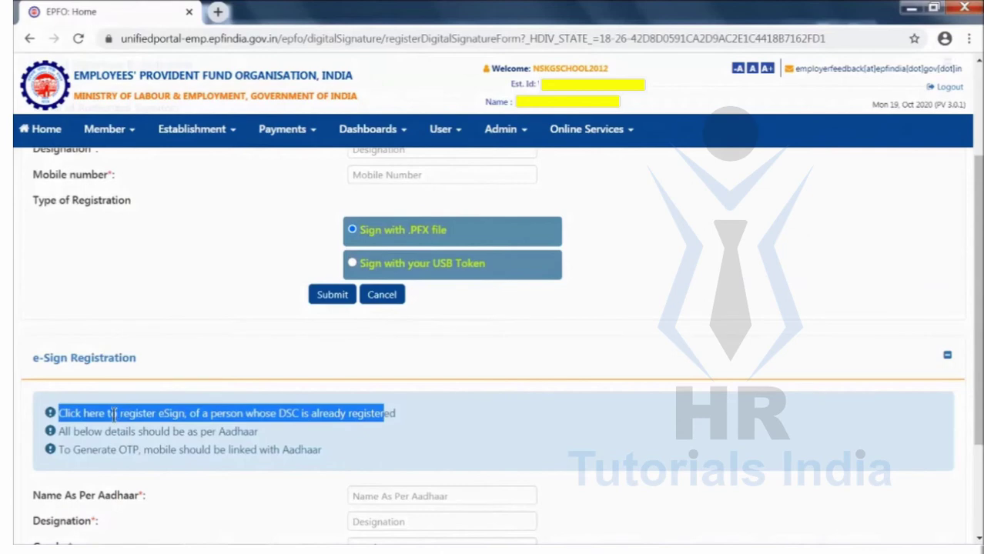
left_click(91, 414)
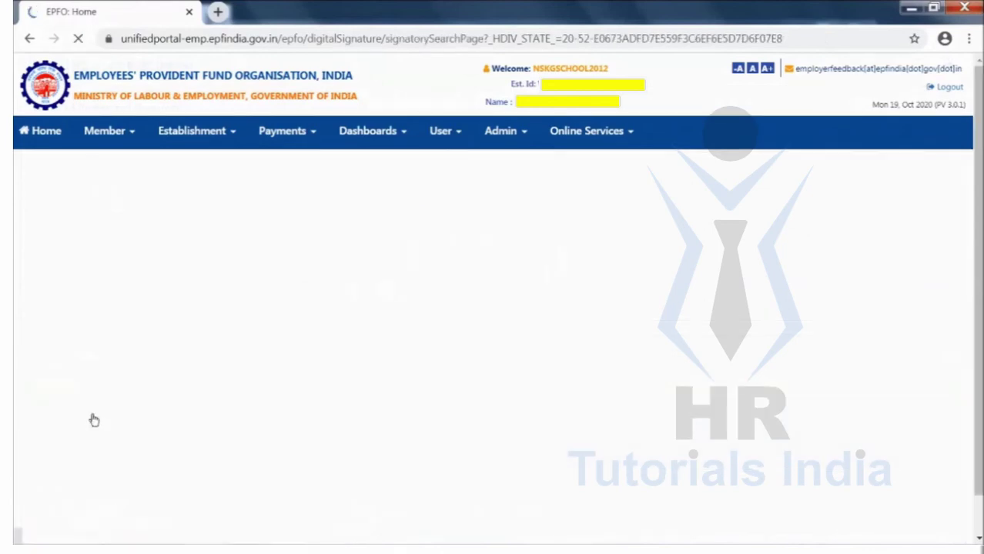
scroll(713, 403, "down", 4)
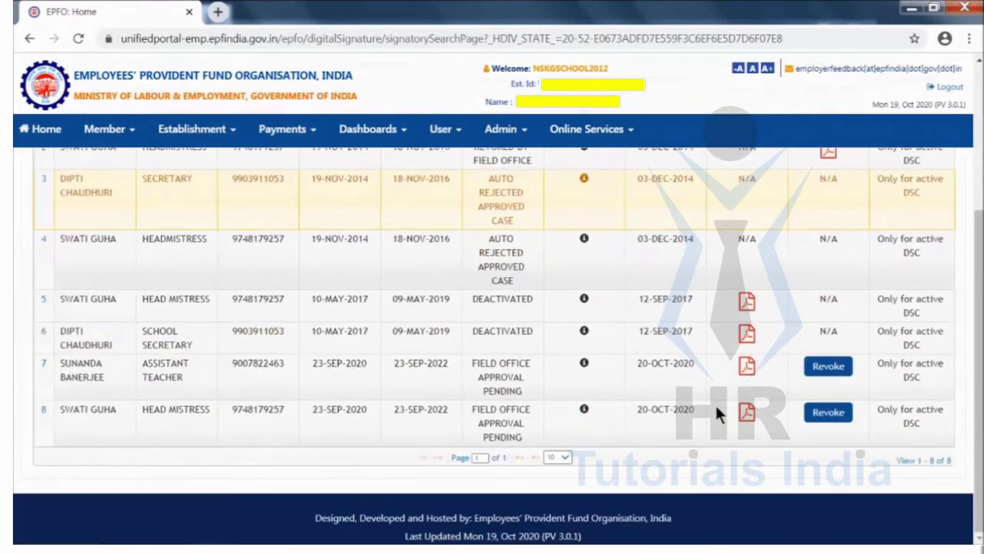
left_click(743, 372)
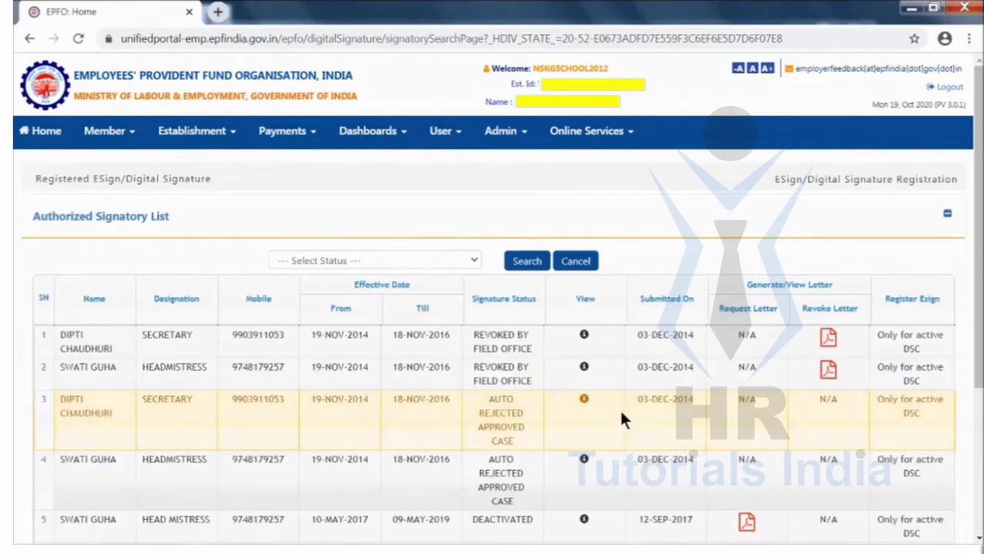
scroll(713, 402, "down", 3)
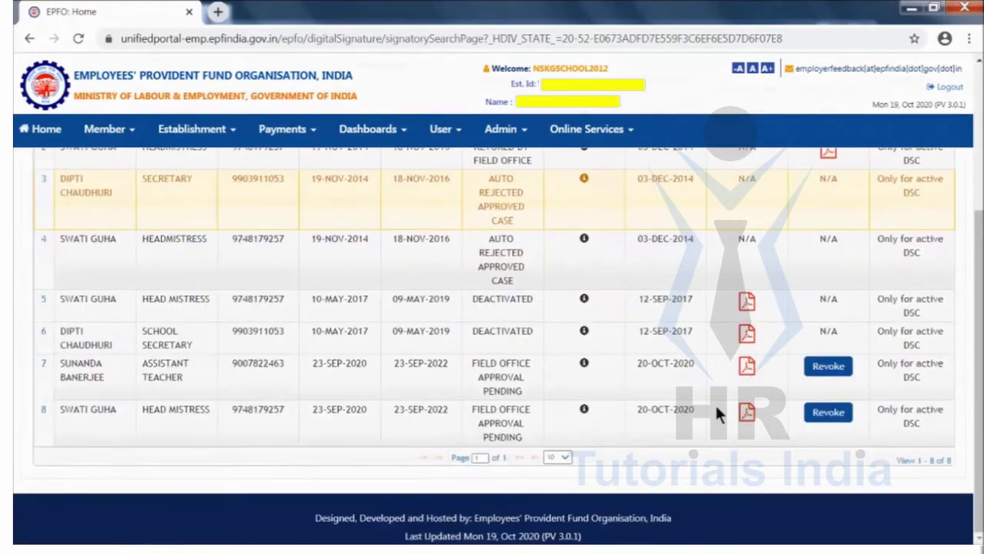
Read through row 7's Request Letter PDF in a maximized viewPdf window, then close it
left_click(750, 369)
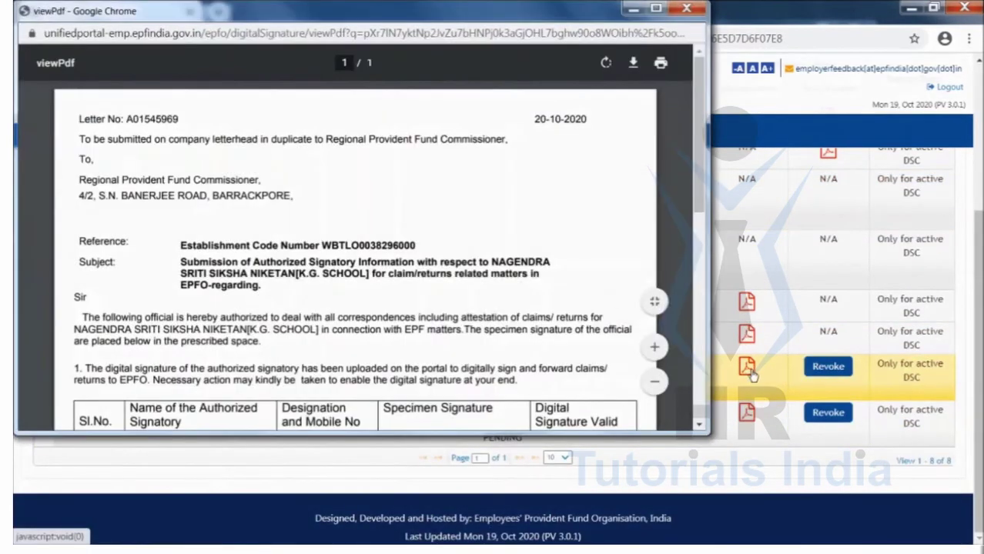
scroll(363, 233, "down", 3)
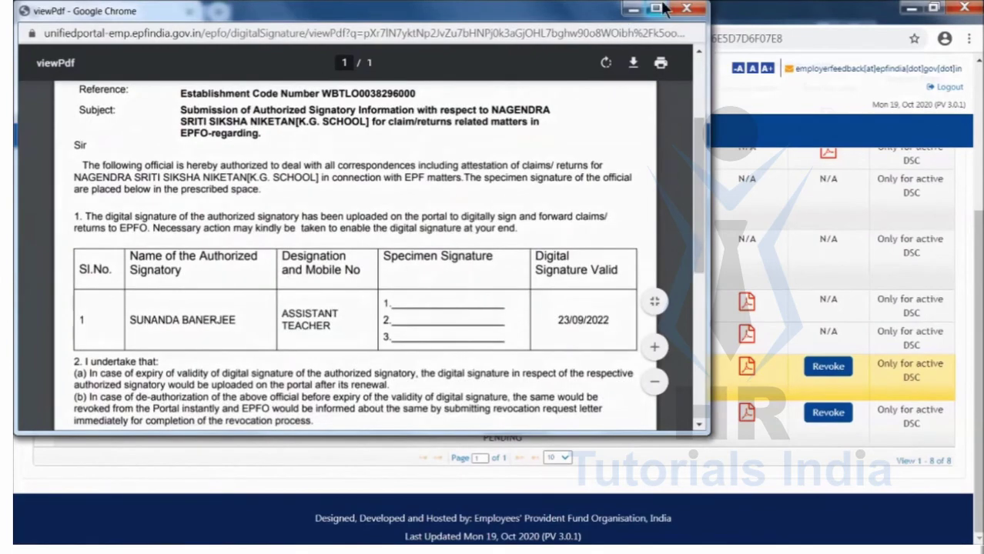
left_click(655, 8)
scroll(292, 222, "down", 5)
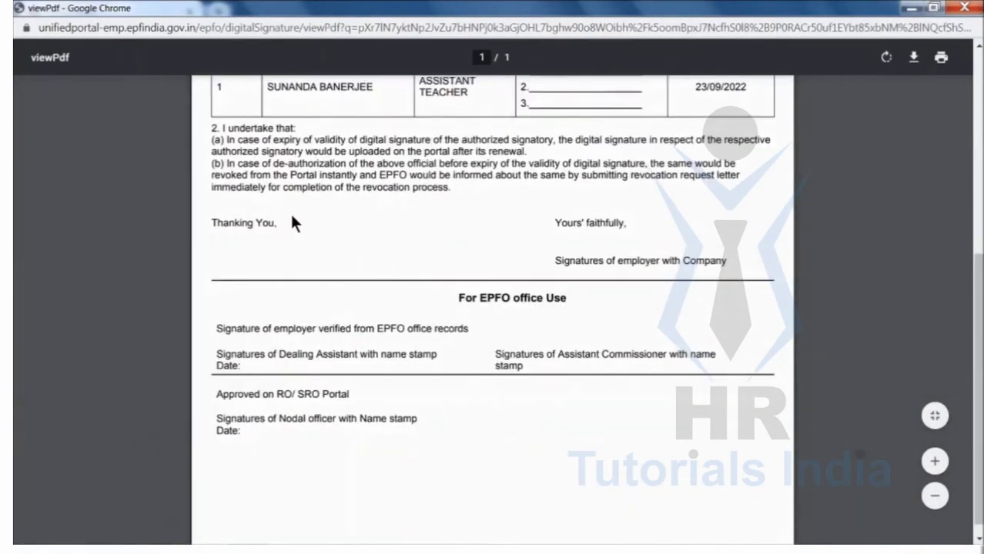
scroll(289, 211, "up", 1)
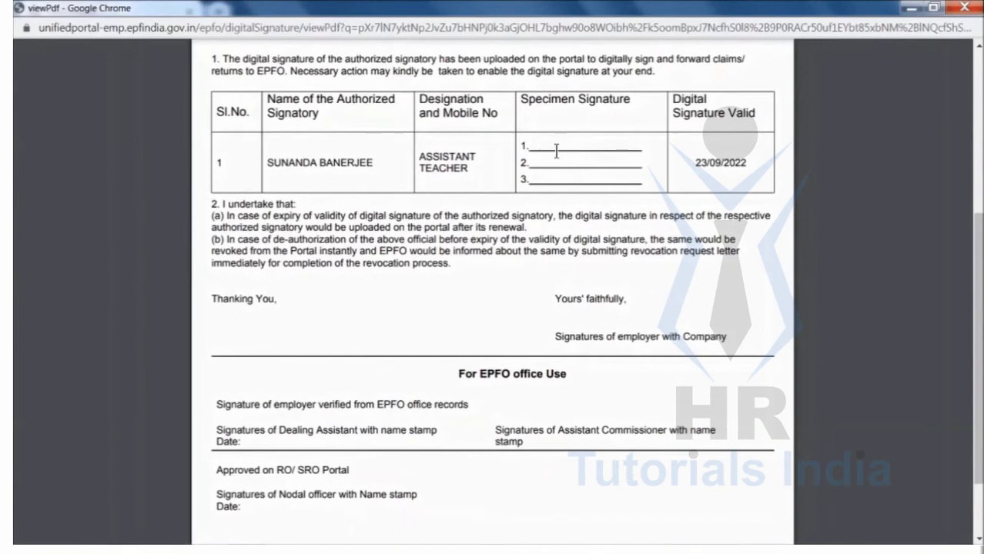
scroll(579, 237, "down", 1)
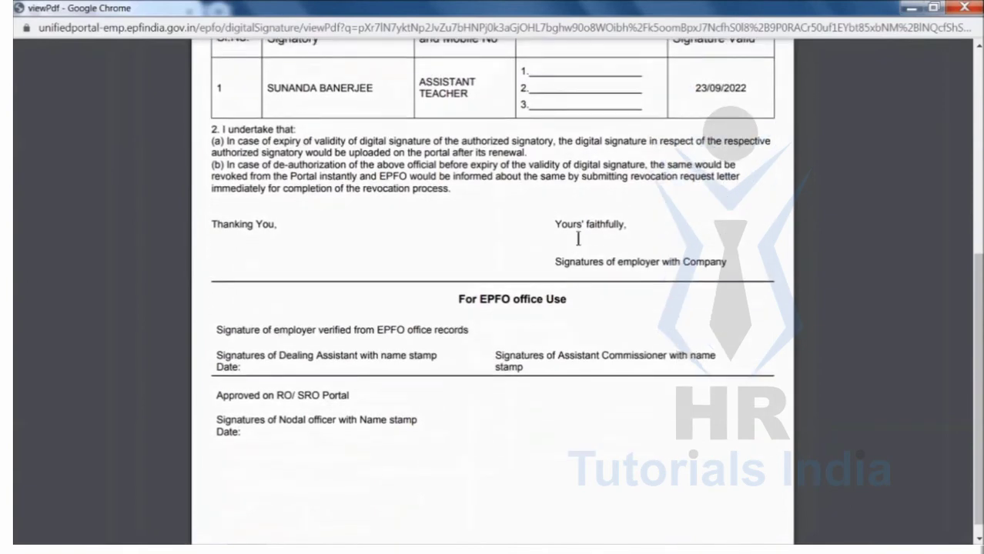
scroll(289, 212, "up", 1)
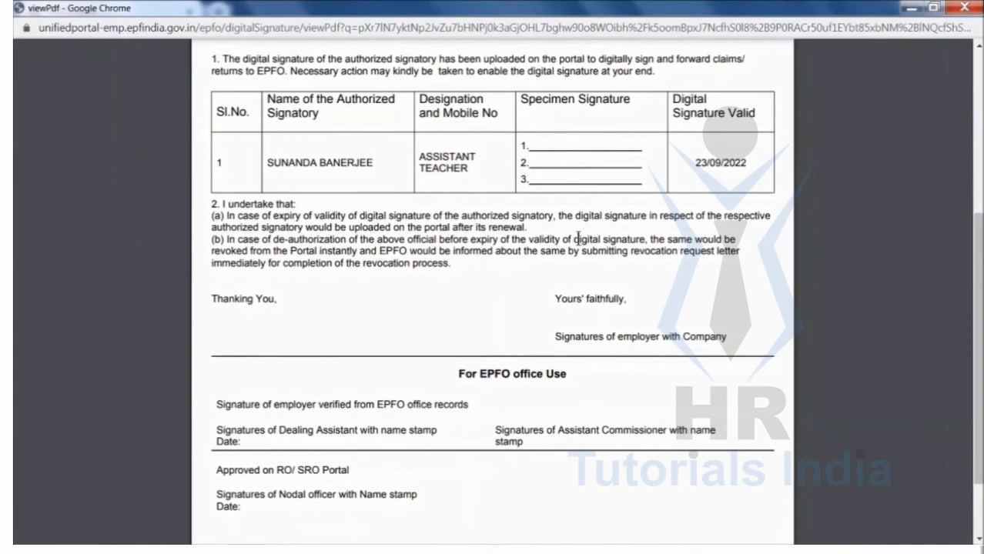
scroll(577, 238, "down", 1)
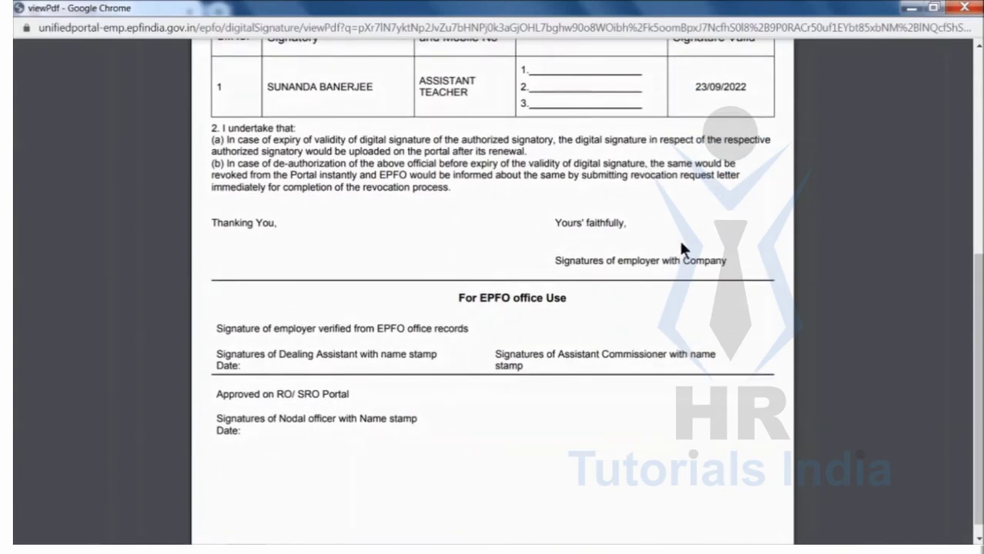
scroll(681, 243, "down", 1)
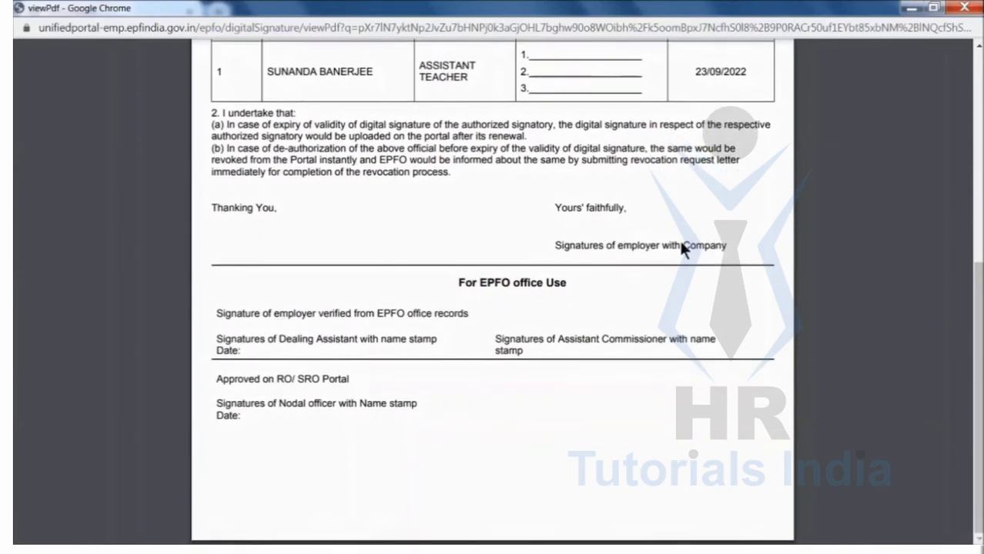
left_click(964, 8)
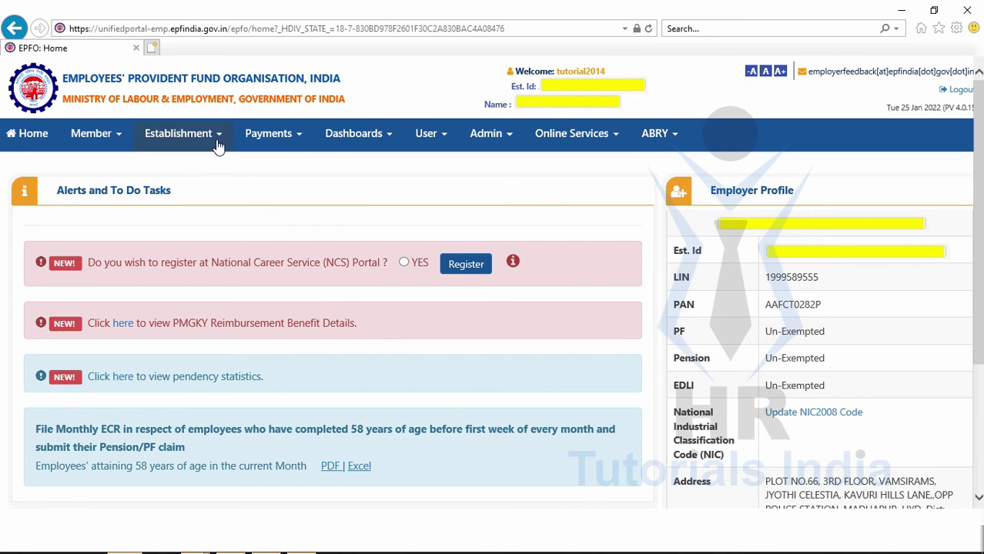
Return to the Authorized Signatory List via Establishment > DSC / E-SIGN and the 'here' link
left_click(217, 143)
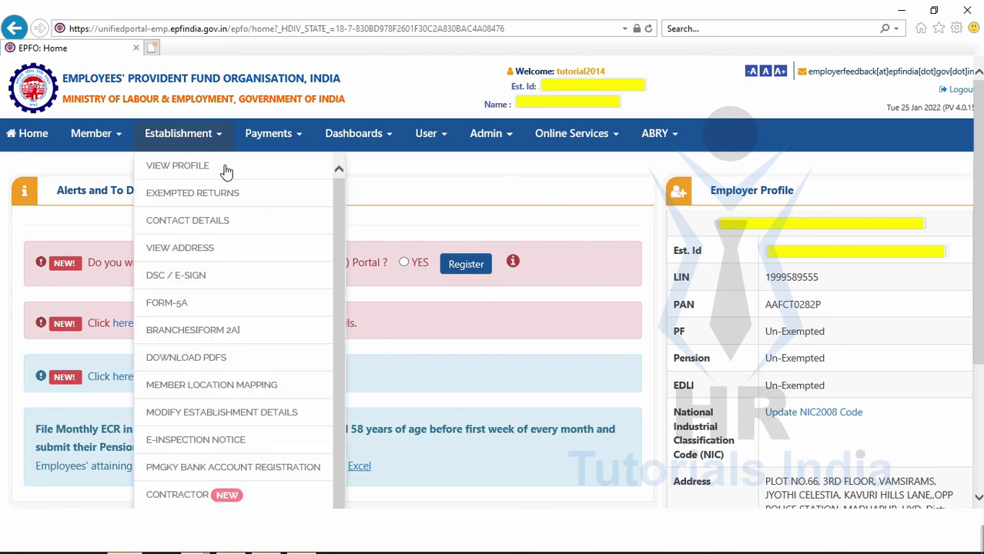
left_click(214, 284)
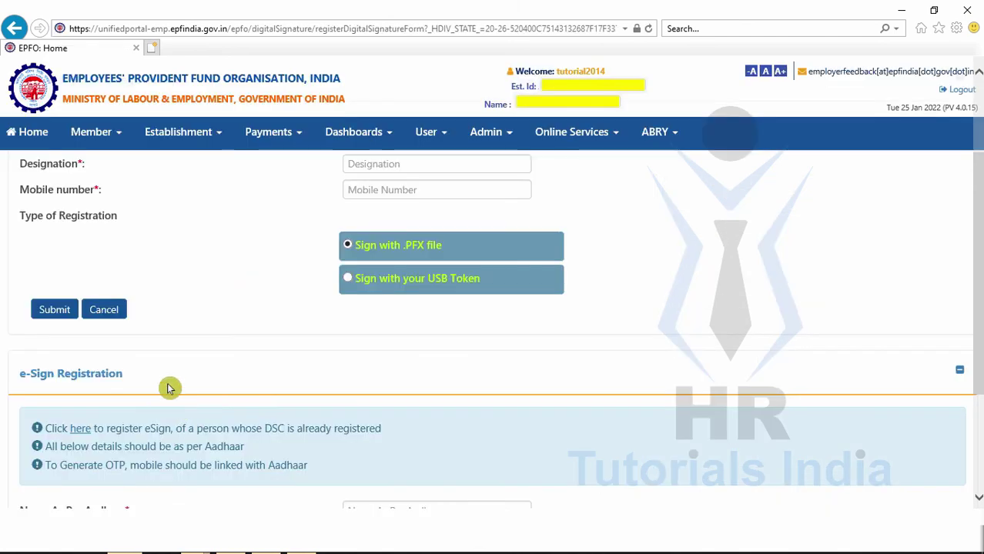
left_click(82, 429)
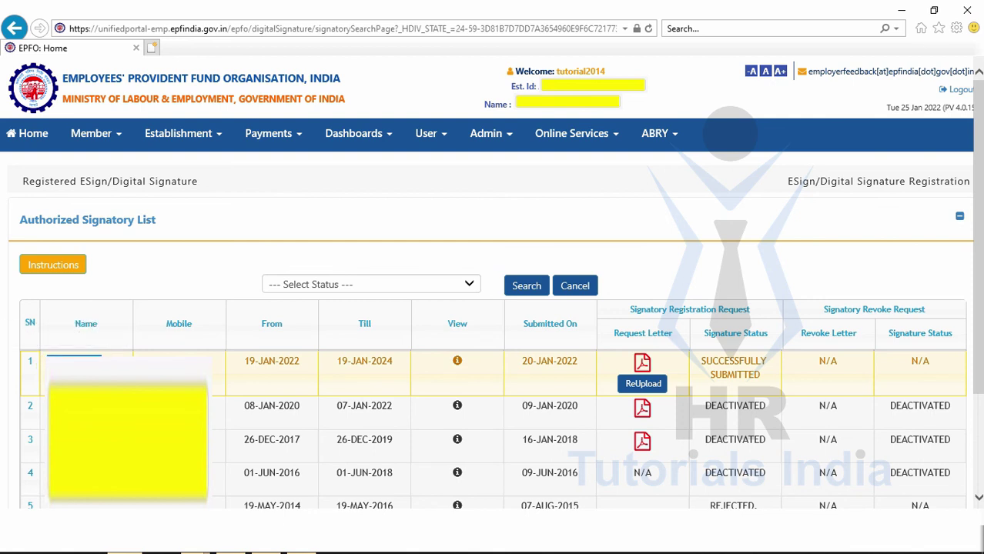
left_click_drag(200, 378, 631, 350)
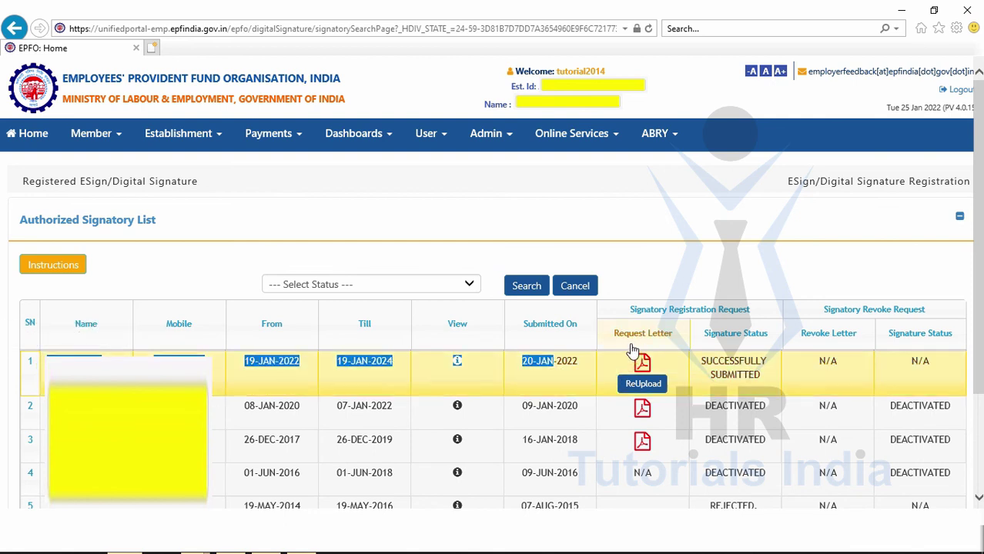
left_click(635, 248)
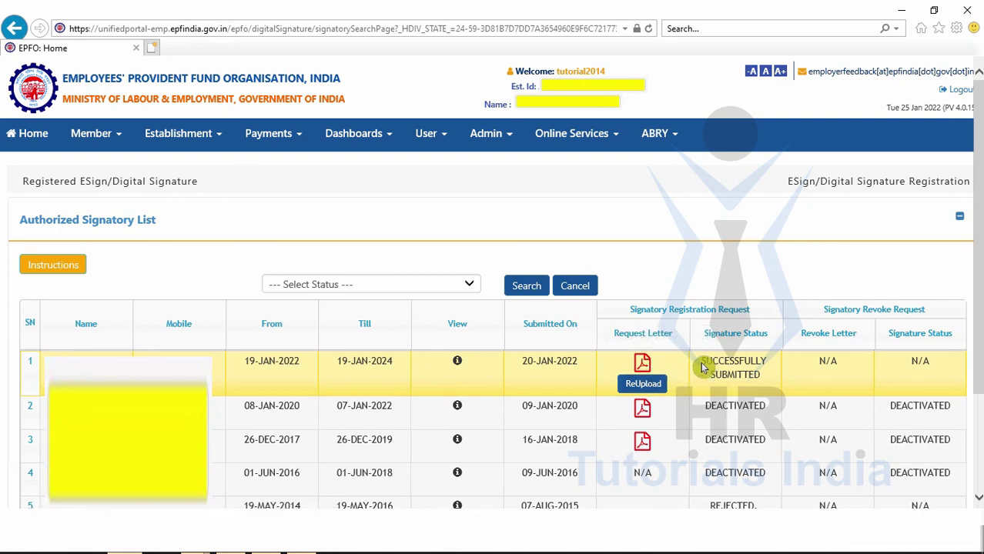
left_click_drag(702, 368, 758, 377)
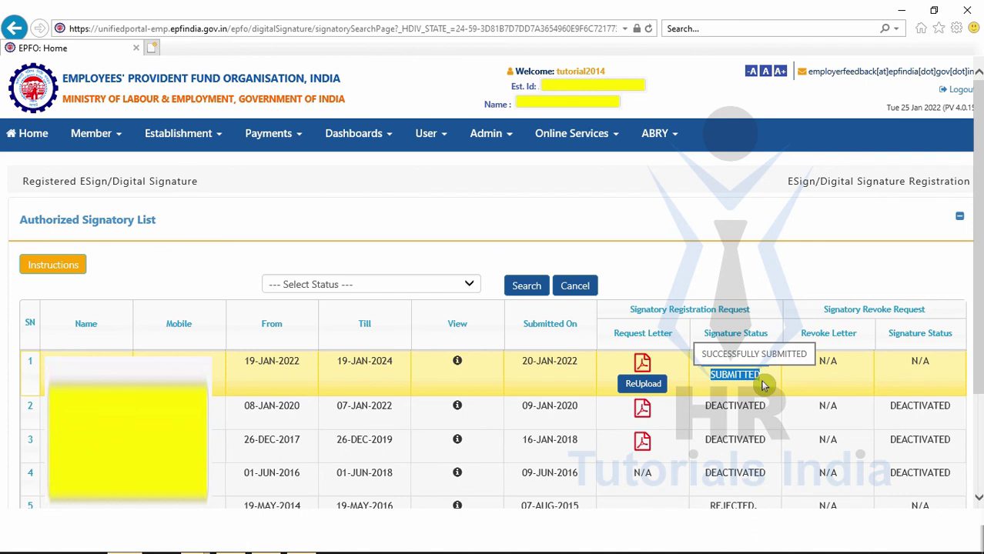
left_click(771, 259)
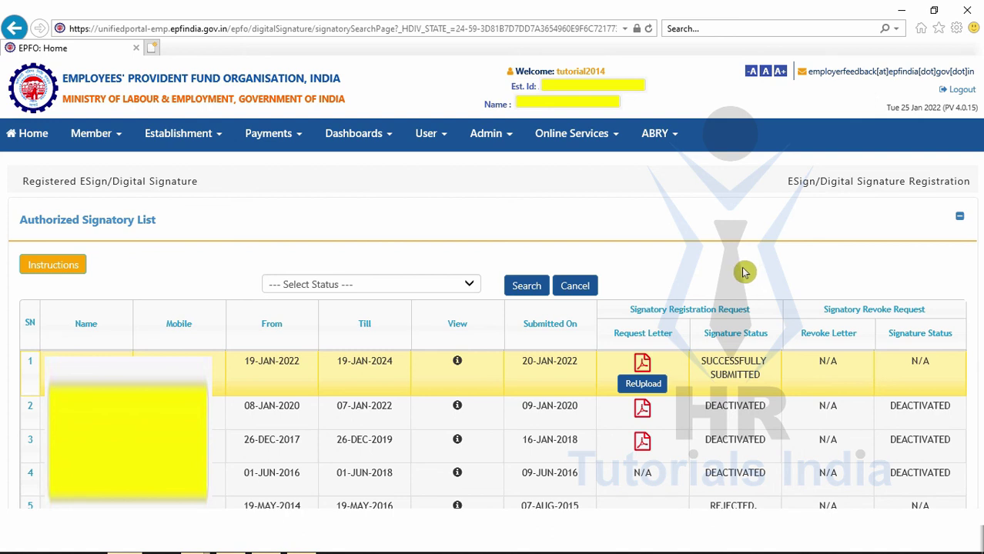
double_click(905, 361)
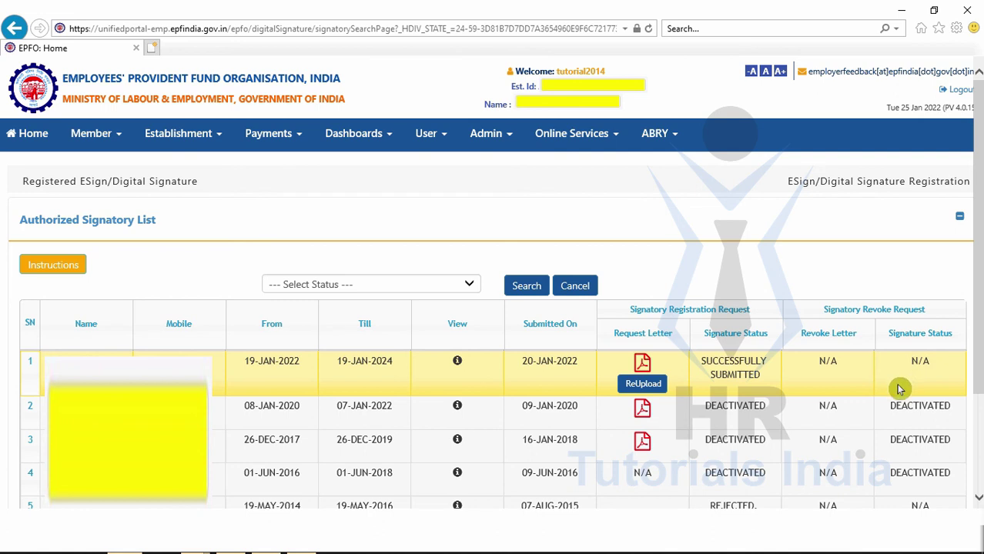
left_click_drag(885, 410, 942, 409)
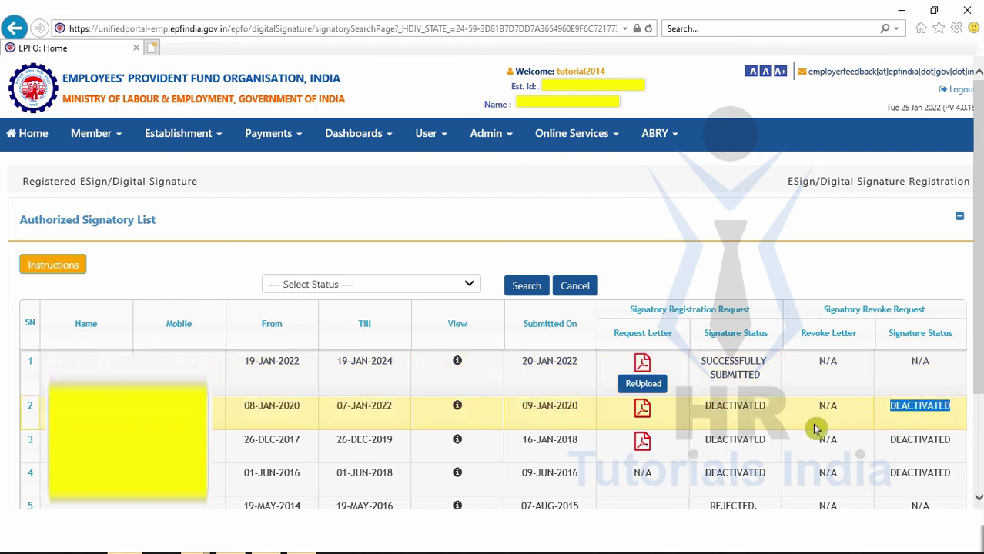
left_click(905, 375)
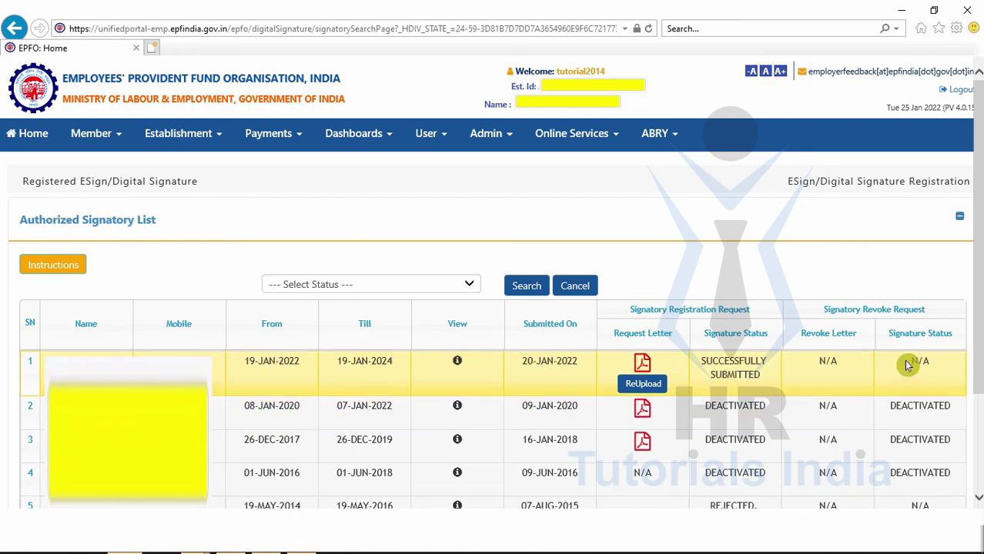
left_click_drag(908, 362, 931, 362)
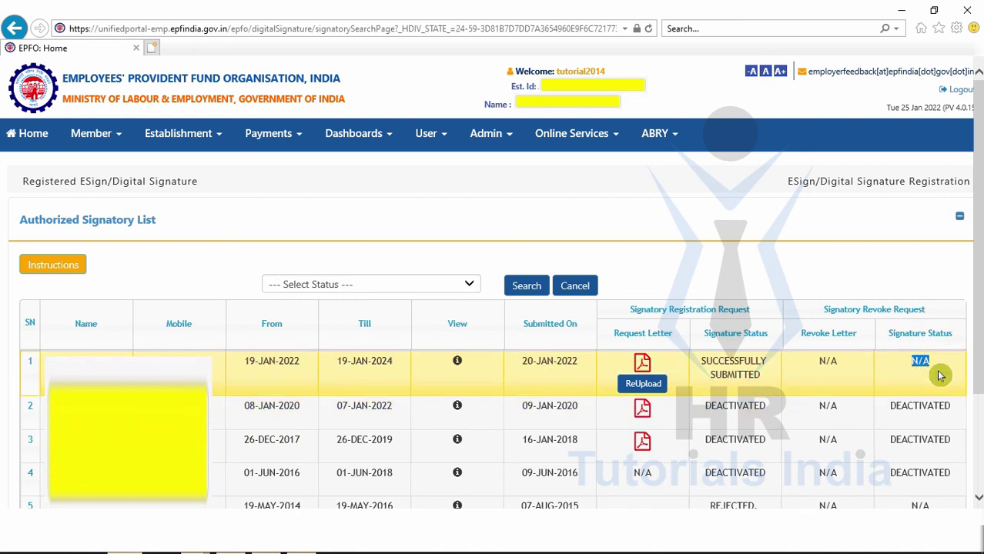